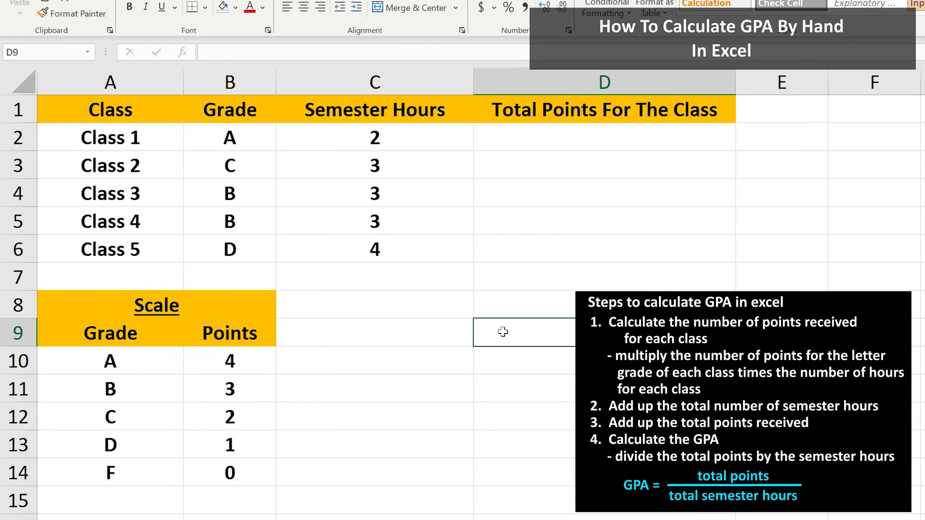
Enter =B10*C2 in D2 so Class 1's total points show 8
{"action": "left_click", "coordinate": [577, 137]}
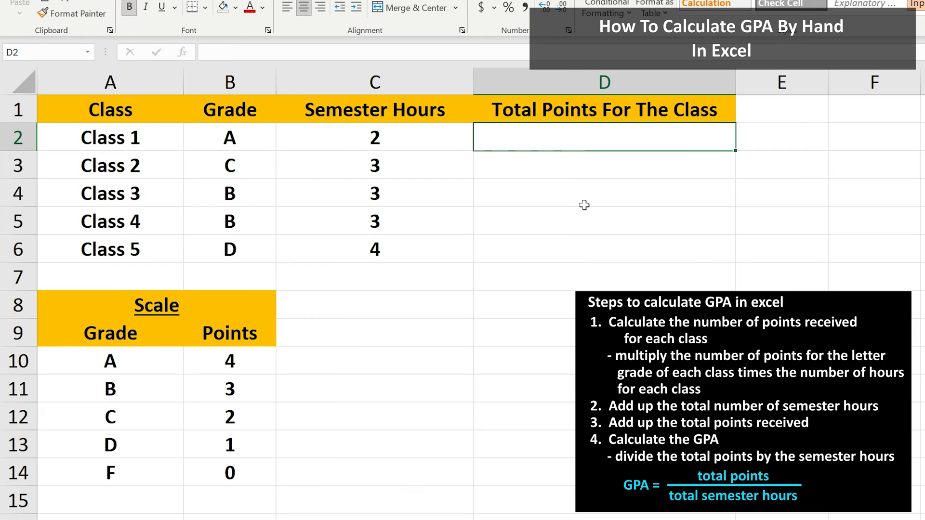
{"action": "type", "text": "="}
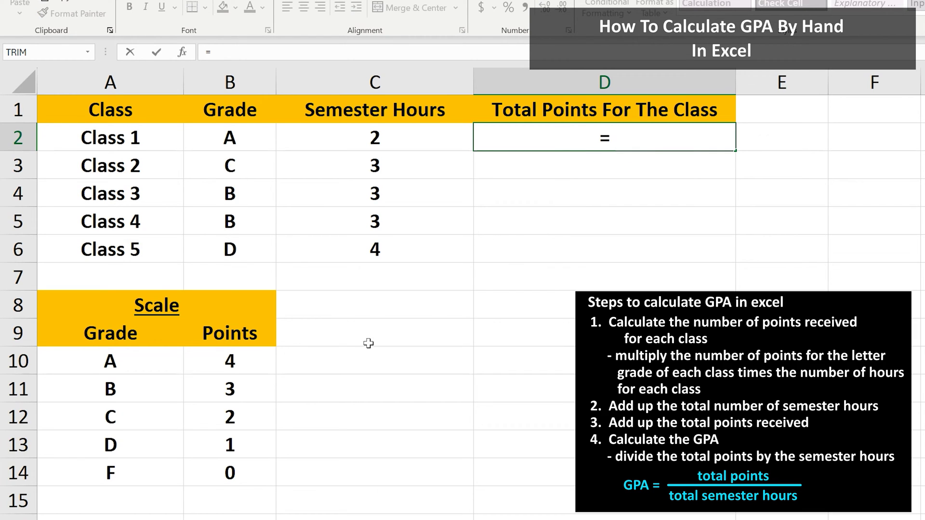
{"action": "left_click", "coordinate": [249, 368]}
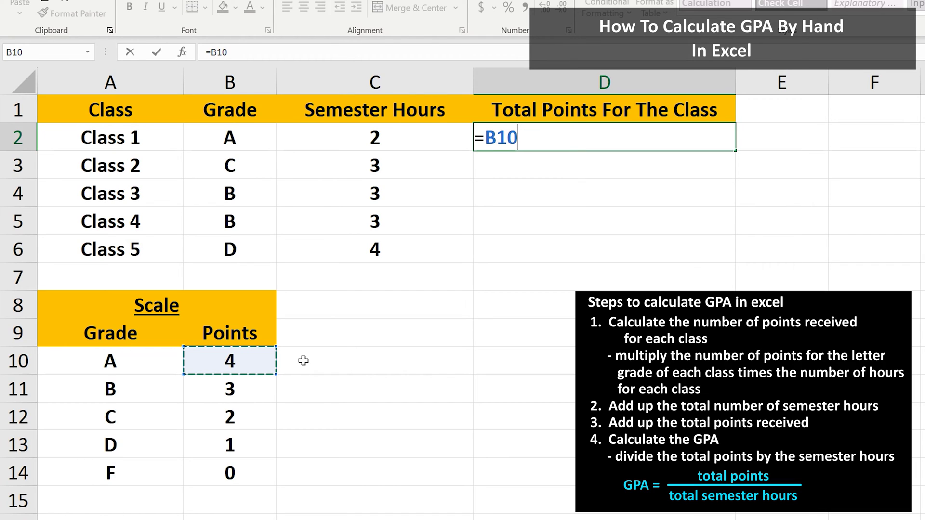
{"action": "type", "text": "*"}
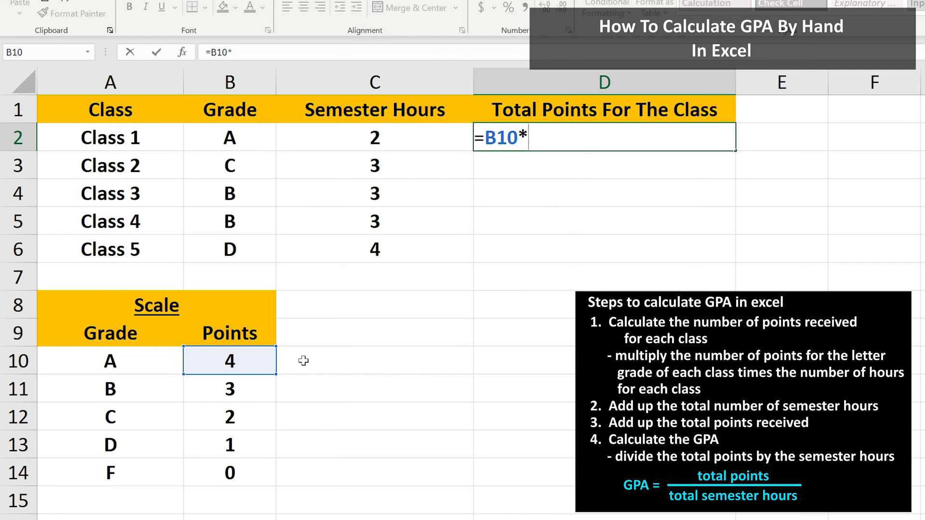
{"action": "left_click", "coordinate": [354, 135]}
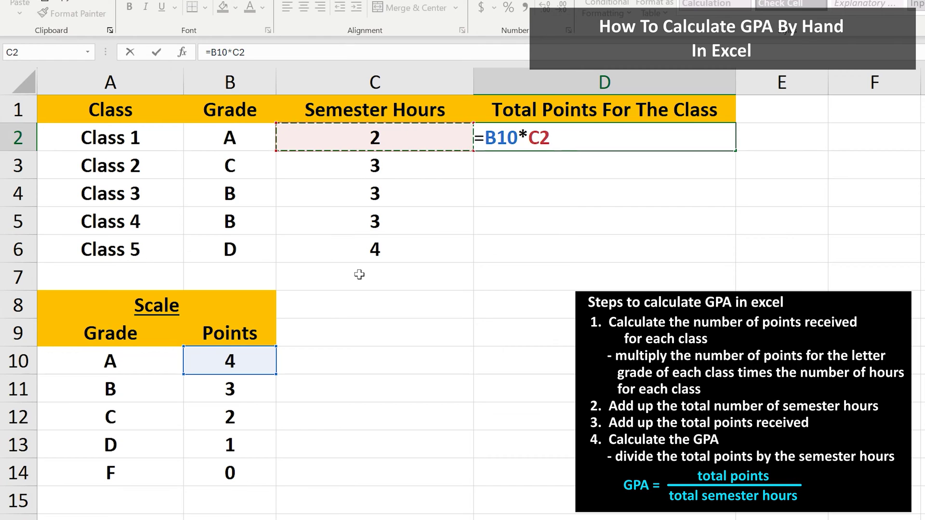
{"action": "key", "text": "Return"}
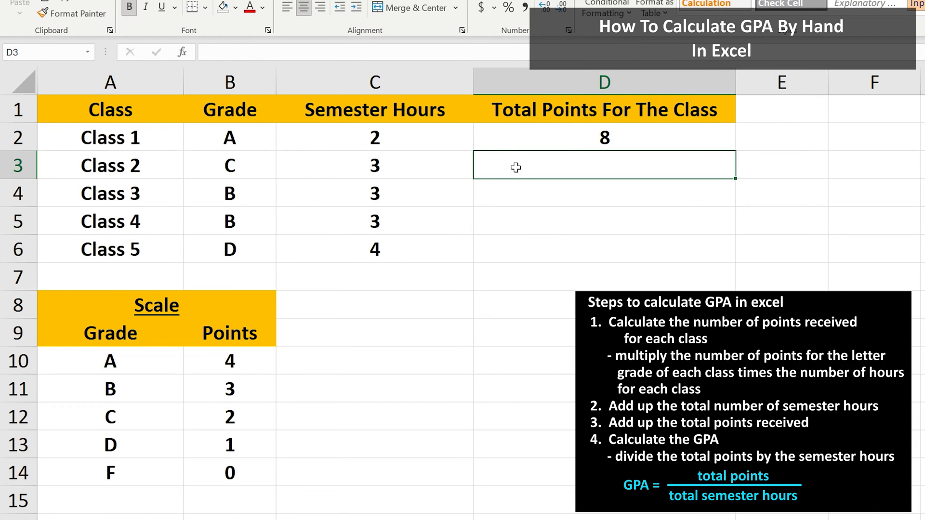
{"action": "type", "text": "="}
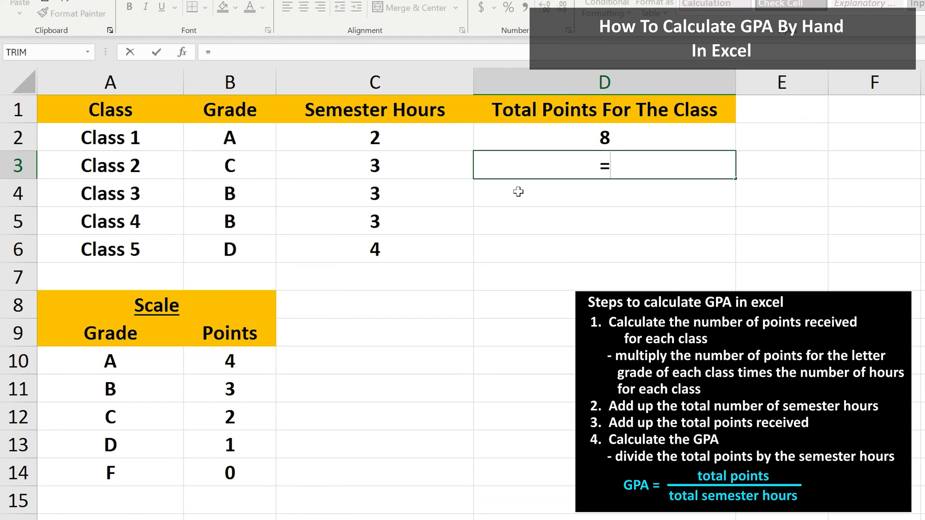
Enter total points for Class 2 (=B12*C3, giving 6) and Class 3 (=B11*C4, giving 9)
{"action": "left_click", "coordinate": [266, 418]}
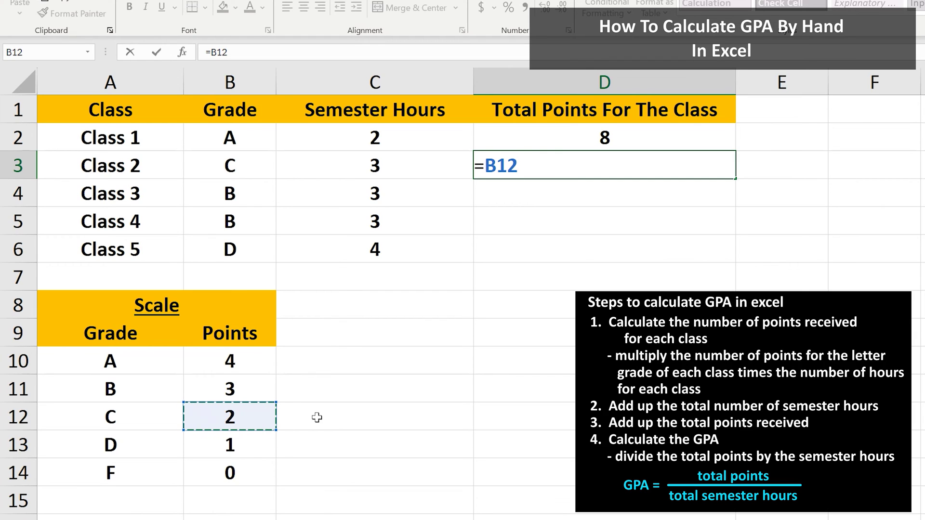
{"action": "type", "text": "*"}
{"action": "left_click", "coordinate": [339, 166]}
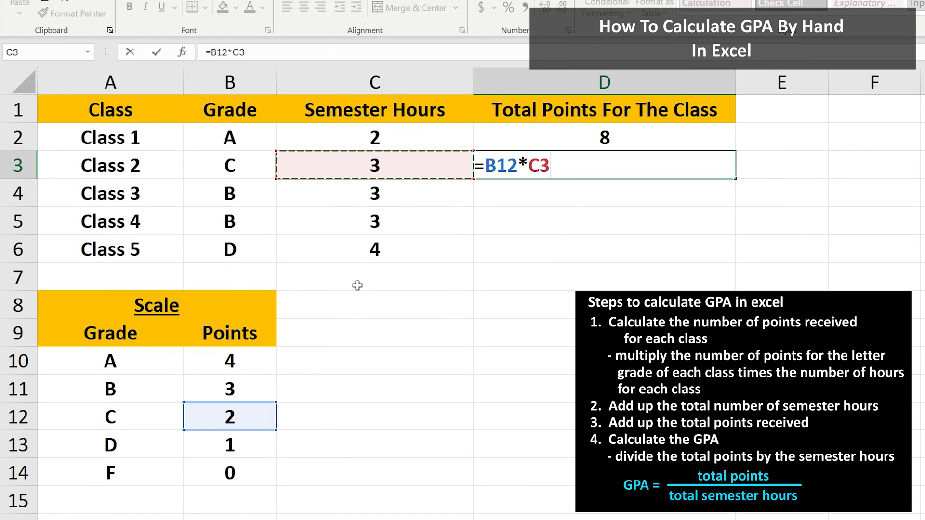
{"action": "key", "text": "Return"}
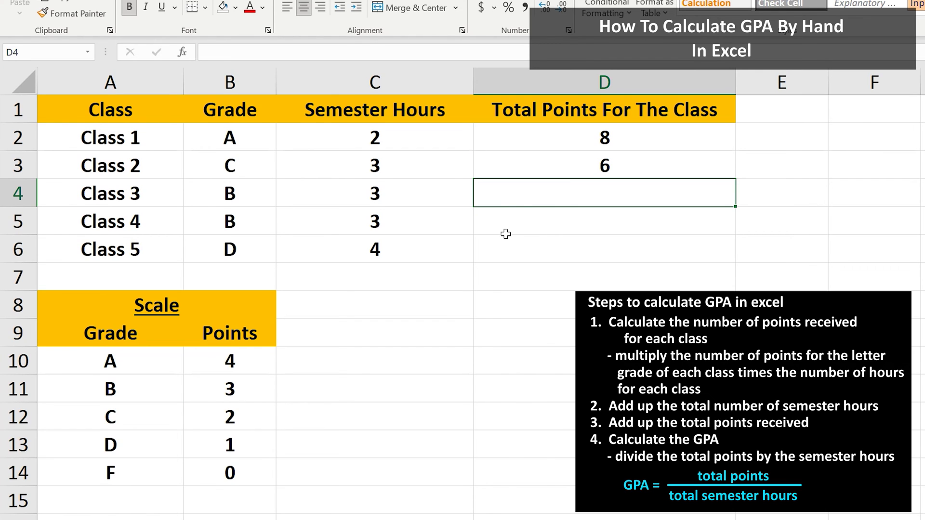
{"action": "type", "text": "="}
{"action": "left_click", "coordinate": [265, 386]}
{"action": "type", "text": "*"}
{"action": "left_click", "coordinate": [385, 196]}
{"action": "key", "text": "Return"}
Enter total points for Class 4 (=B11*C5, giving 9) and Class 5 (=B13*C6, giving 4)
{"action": "type", "text": "="}
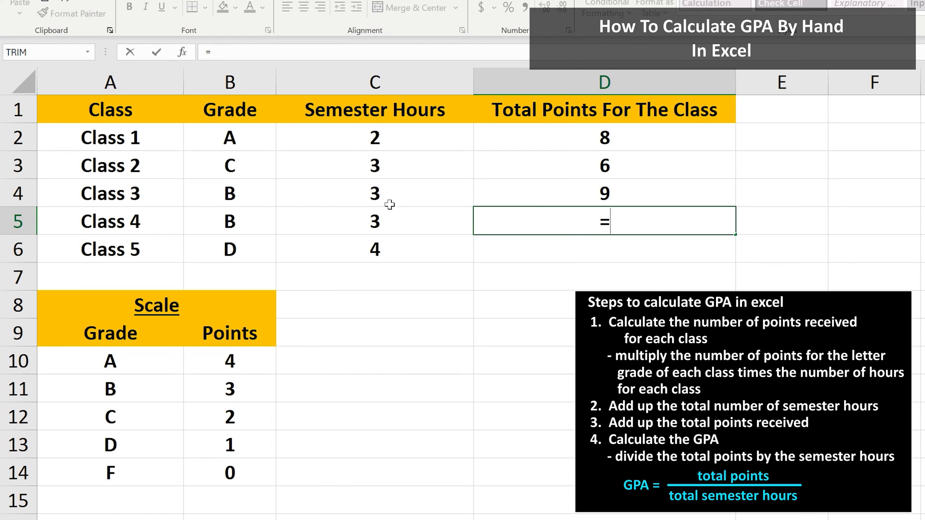
{"action": "left_click", "coordinate": [254, 387]}
{"action": "type", "text": "*"}
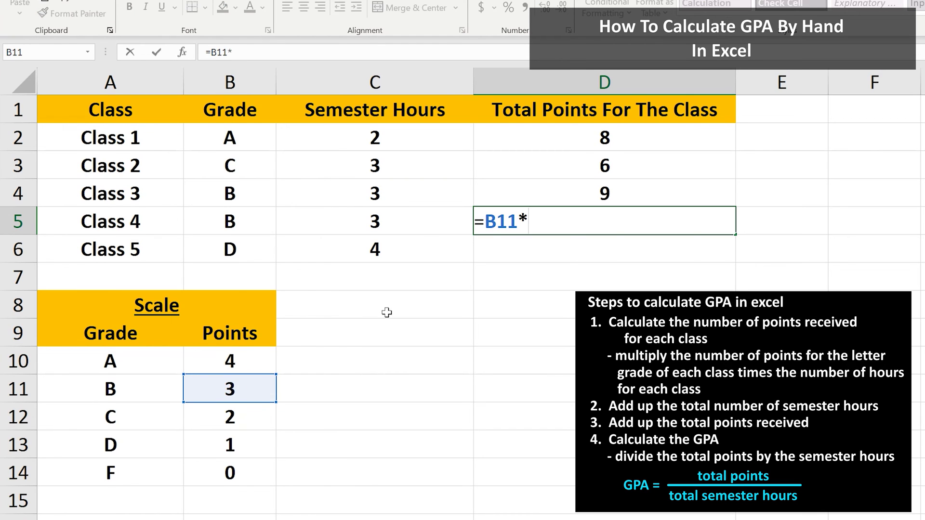
{"action": "left_click", "coordinate": [421, 219]}
{"action": "key", "text": "Return"}
{"action": "type", "text": "="}
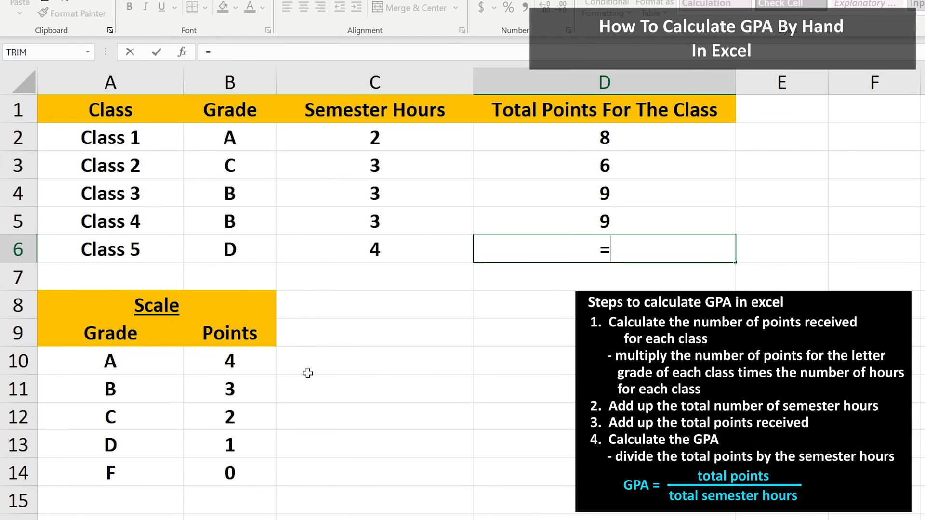
{"action": "left_click", "coordinate": [252, 450]}
{"action": "type", "text": "*"}
{"action": "left_click", "coordinate": [336, 249]}
{"action": "key", "text": "Return"}
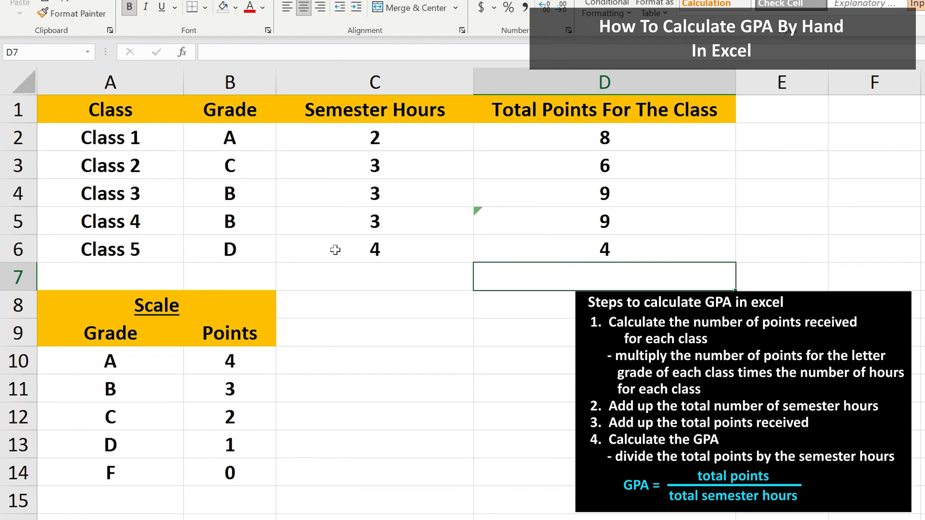
{"action": "left_click", "coordinate": [362, 302]}
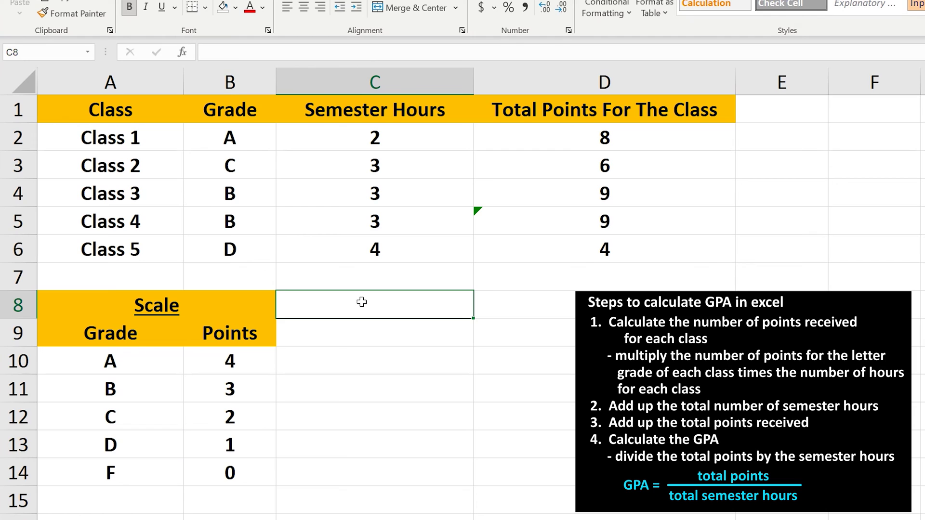
AutoSum the semester hours C2:C6 so C7 shows a total of 15
{"action": "left_click", "coordinate": [415, 134]}
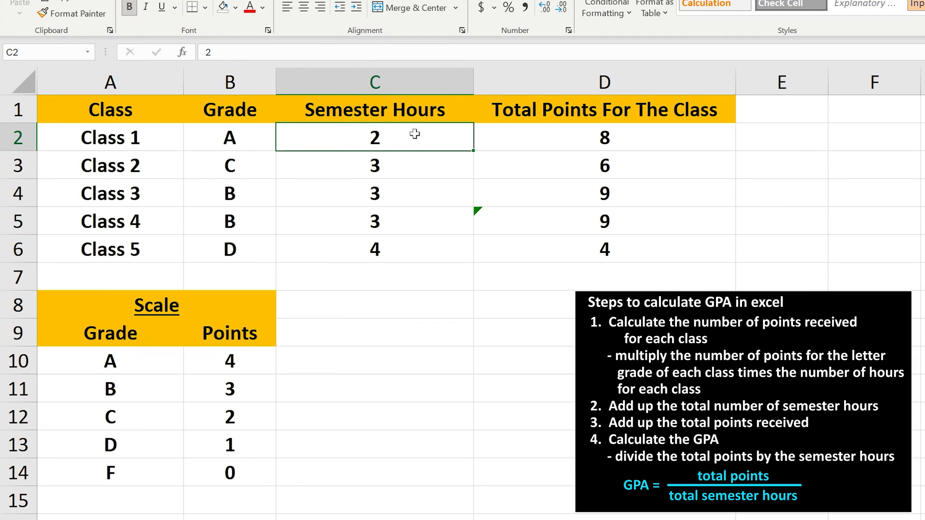
{"action": "left_click_drag", "start_coordinate": [414, 135], "coordinate": [419, 249]}
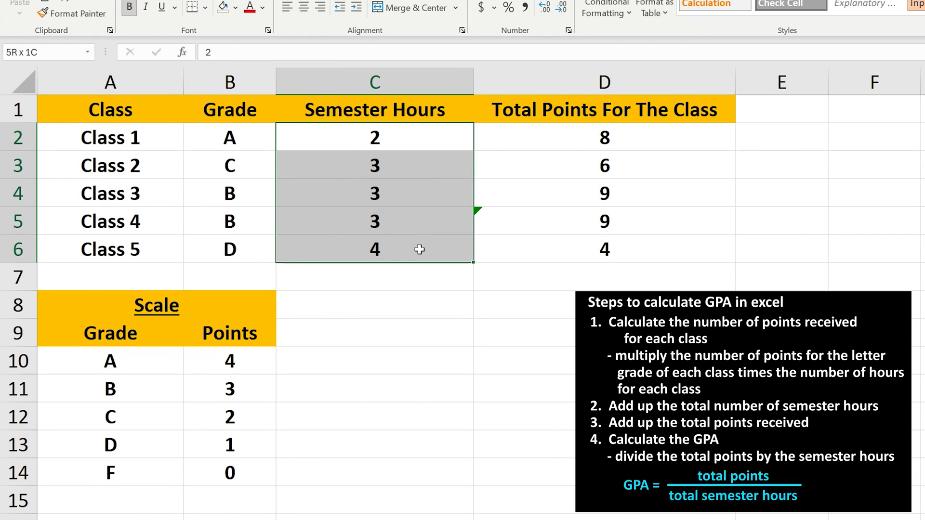
{"action": "left_click_drag", "start_coordinate": [419, 249], "coordinate": [420, 249]}
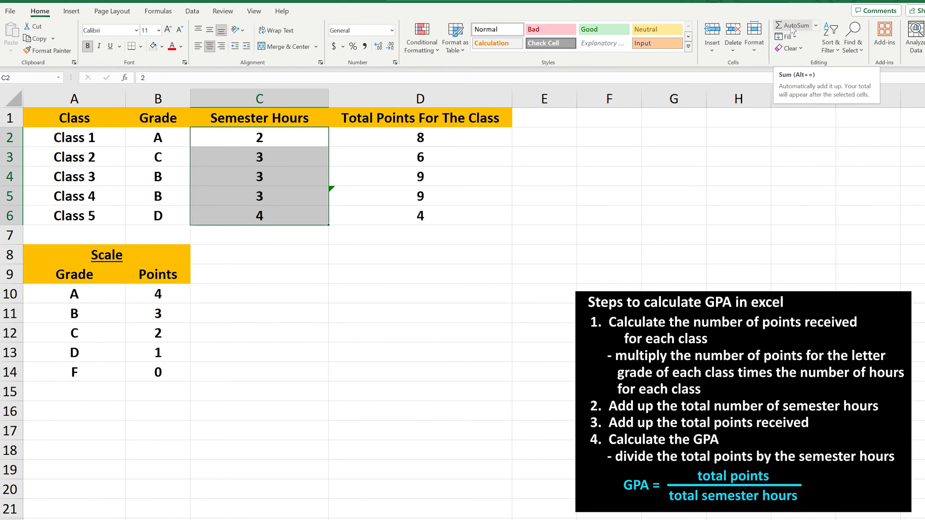
{"action": "left_click", "coordinate": [792, 27]}
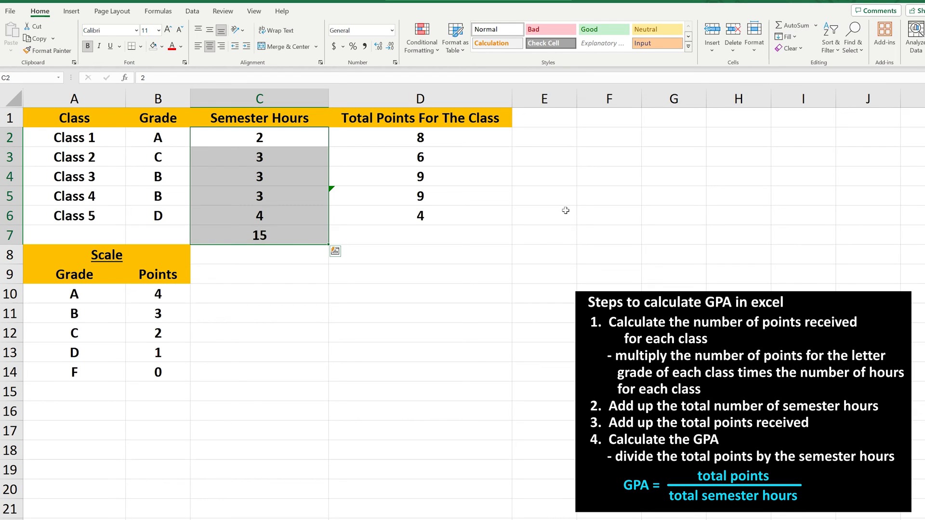
{"action": "left_click", "coordinate": [539, 237]}
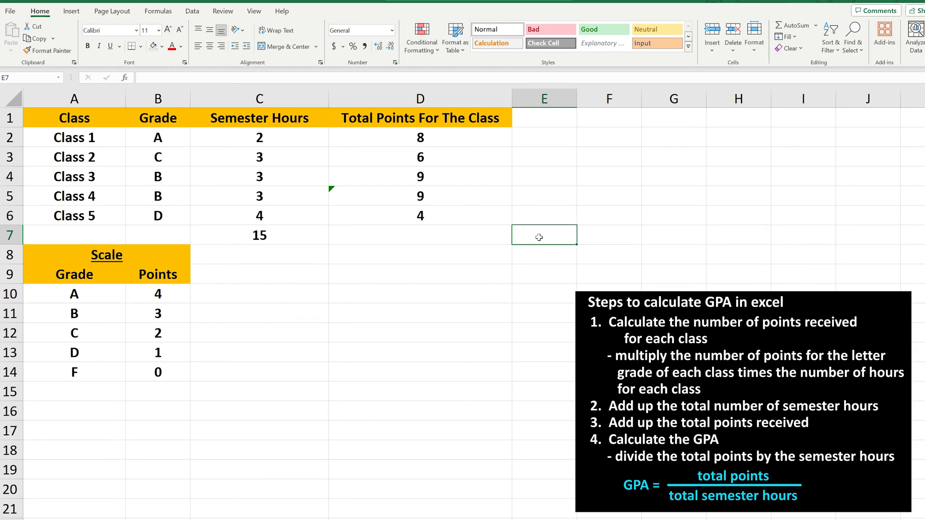
{"action": "left_click_drag", "start_coordinate": [467, 136], "coordinate": [475, 215]}
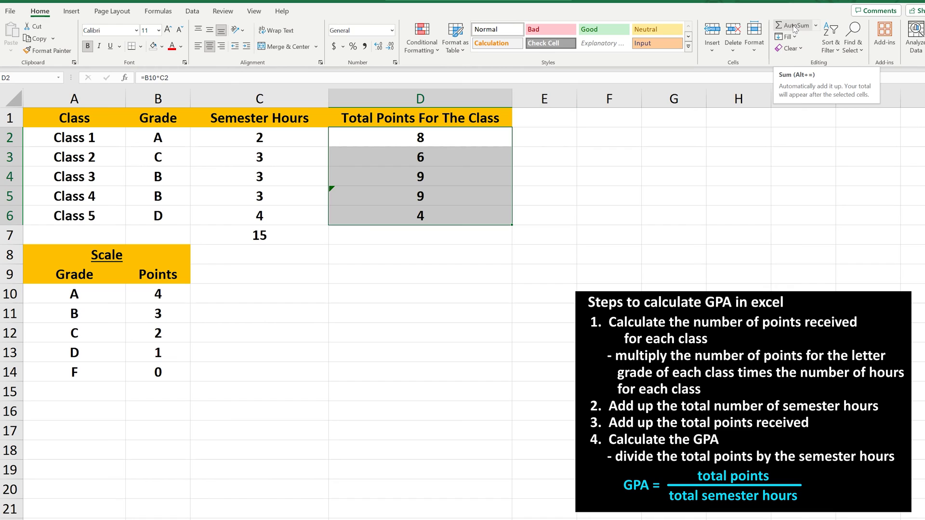
AutoSum the per-class total points so D7 shows 36
{"action": "left_click", "coordinate": [794, 27]}
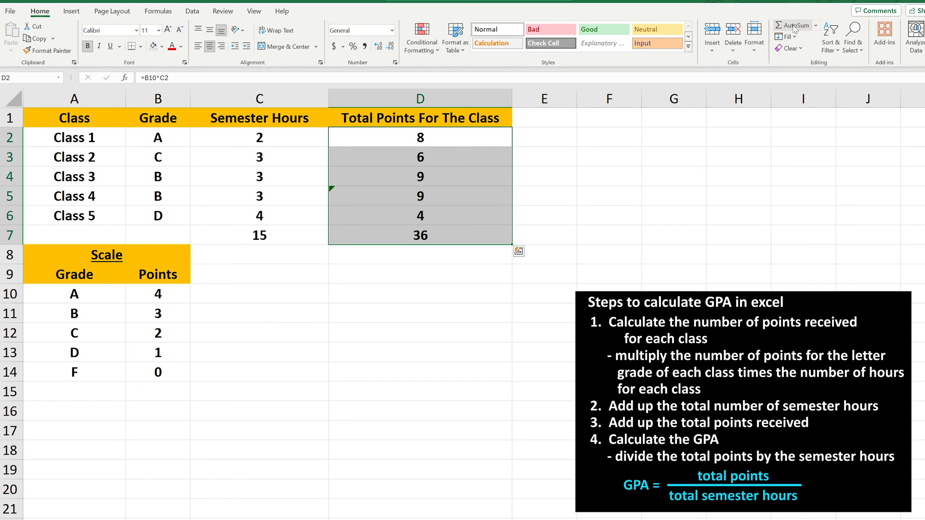
{"action": "left_click", "coordinate": [485, 273]}
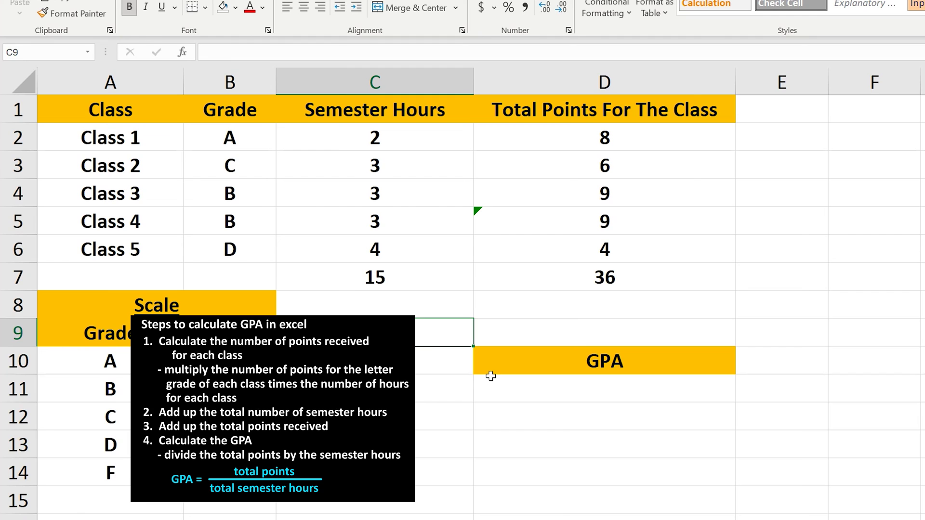
Enter =D7/C7 in D11 so the GPA shows 2.4
{"action": "left_click", "coordinate": [521, 388]}
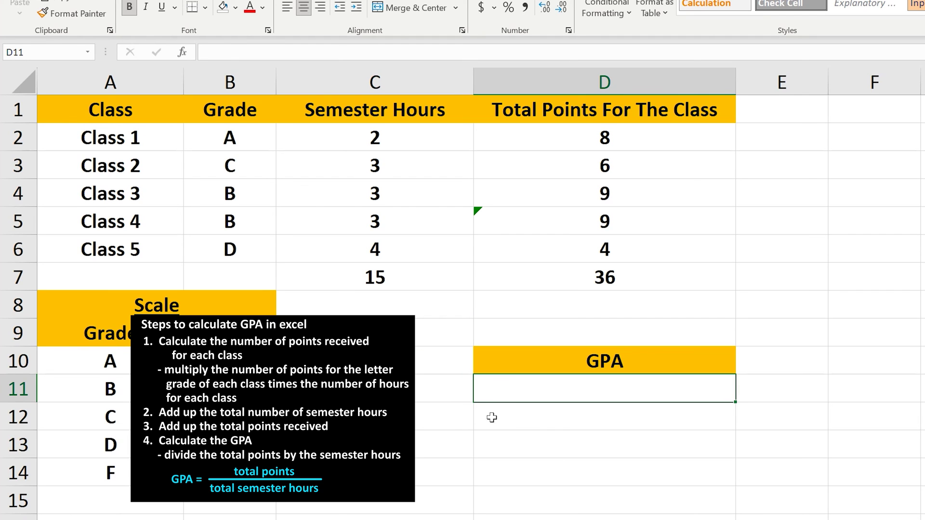
{"action": "type", "text": "="}
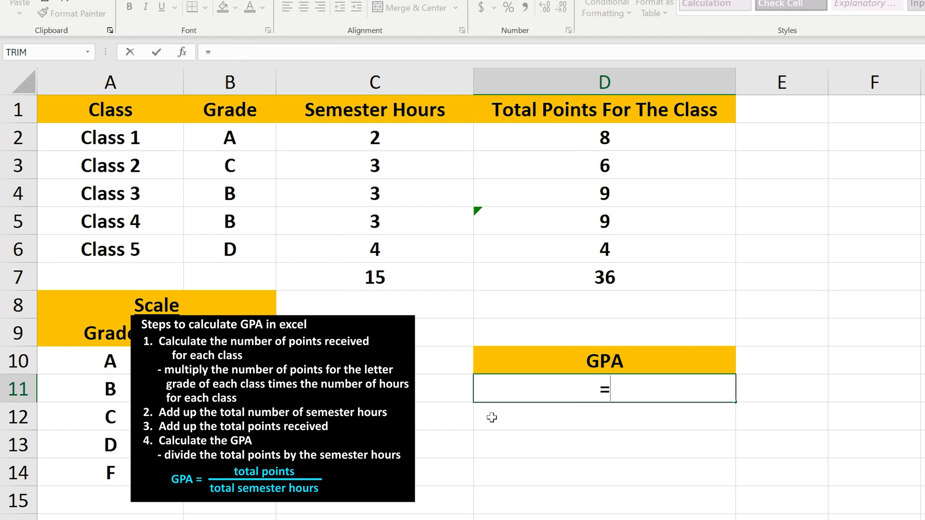
{"action": "left_click", "coordinate": [552, 273]}
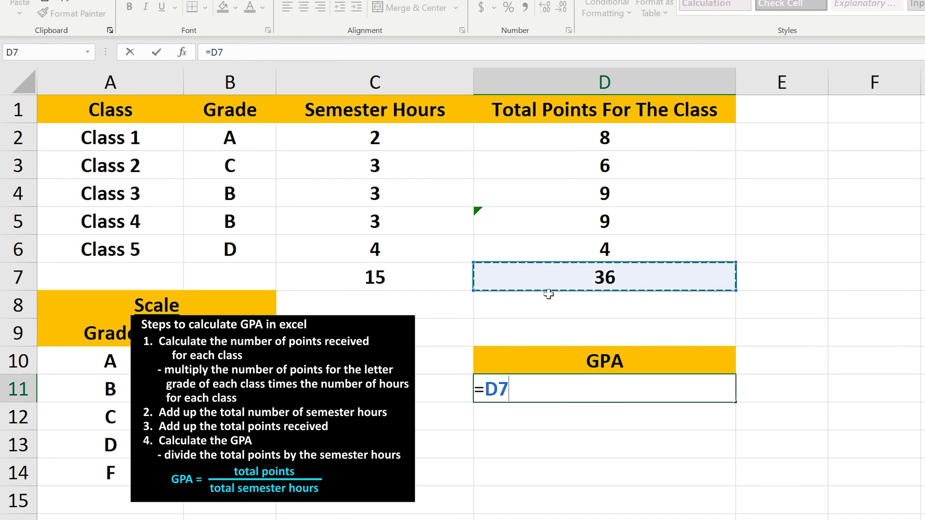
{"action": "type", "text": "/"}
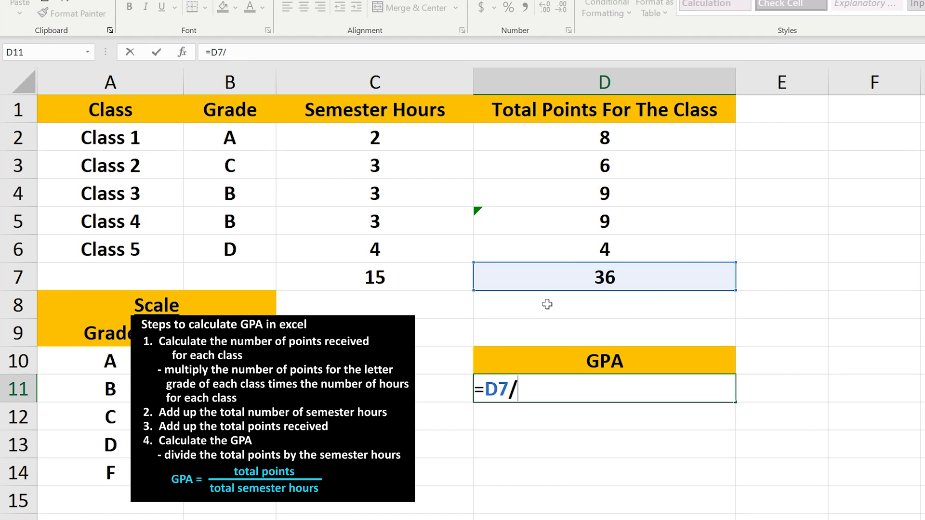
{"action": "left_click", "coordinate": [443, 278]}
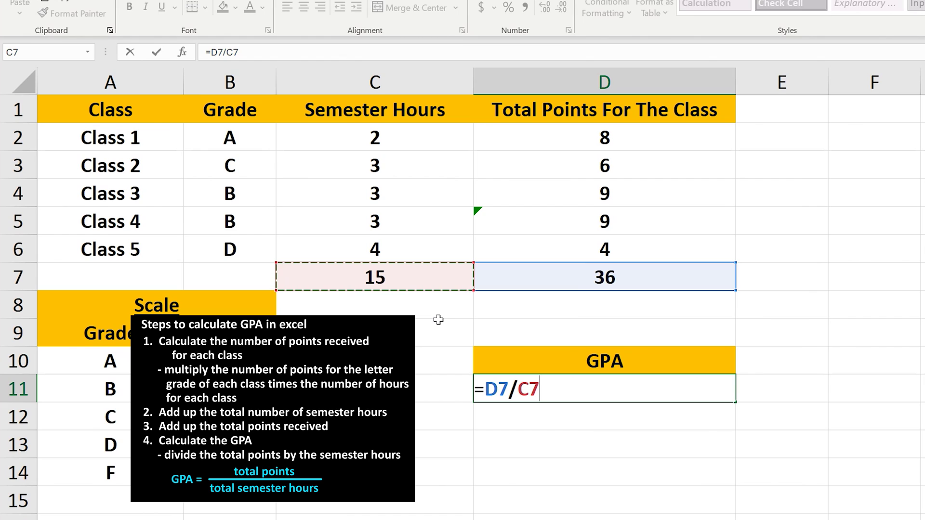
{"action": "key", "text": "Return"}
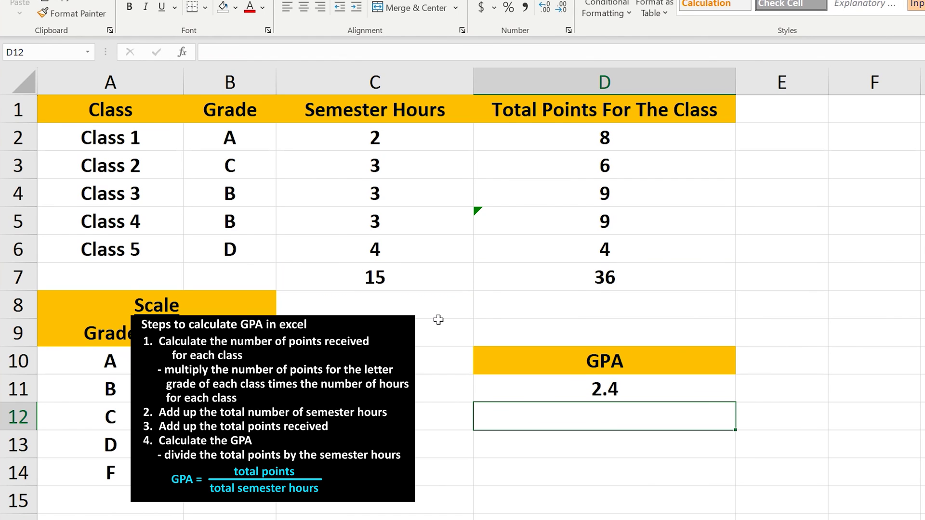